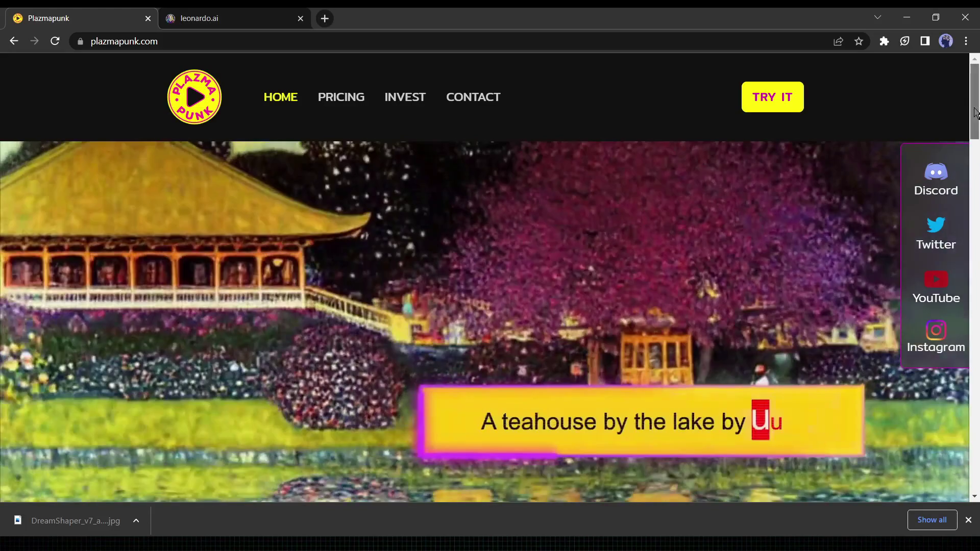
mouse_move(972, 130)
left_mouse_down()
mouse_move(965, 397)
mouse_move(957, 157)
mouse_move(911, 100)
left_mouse_up()
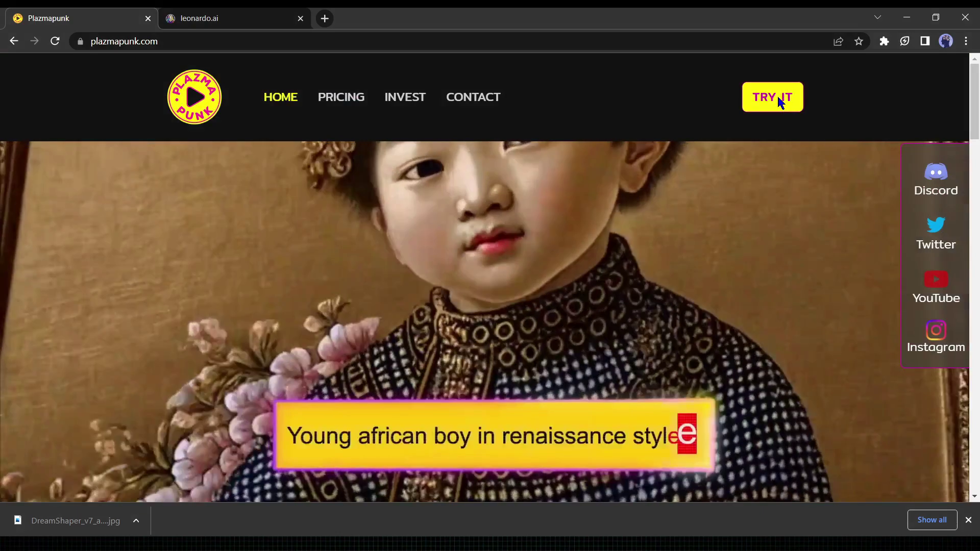
Launch Plazmapunk's AI video generator and sign in with a Google account
left_click(777, 96)
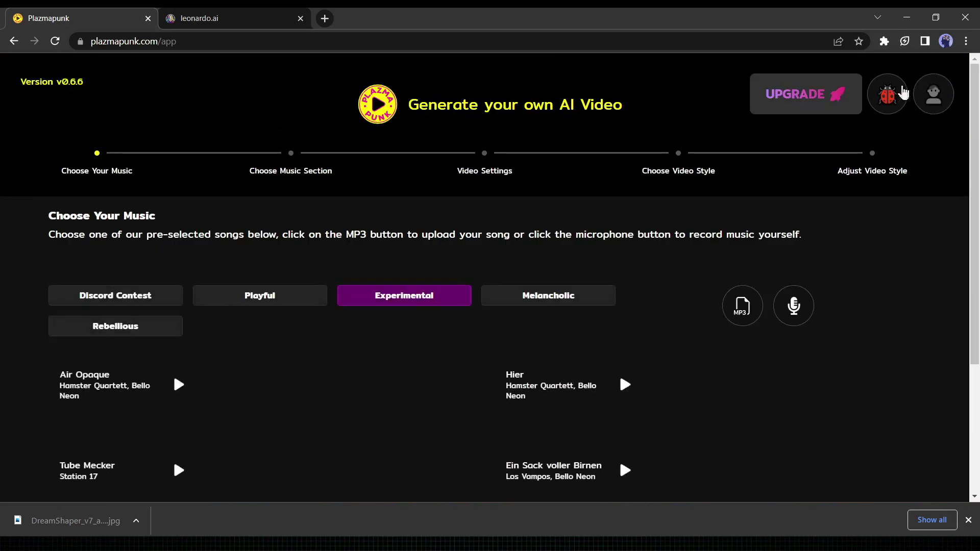
left_click(933, 106)
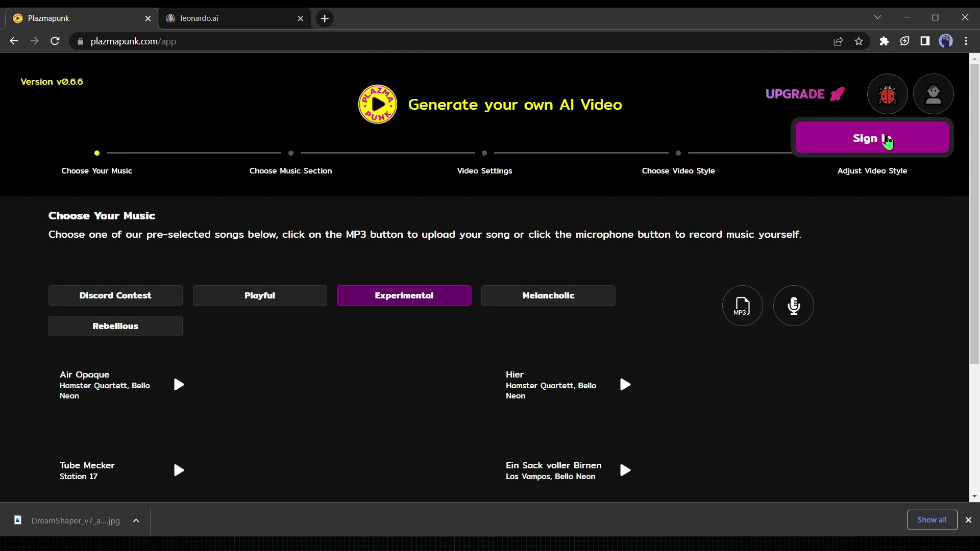
left_click(886, 141)
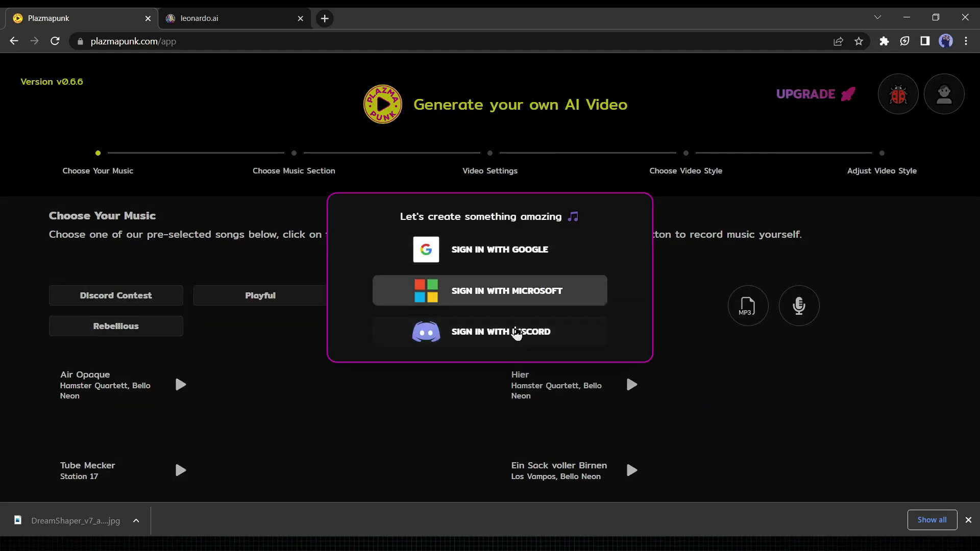
left_click(518, 262)
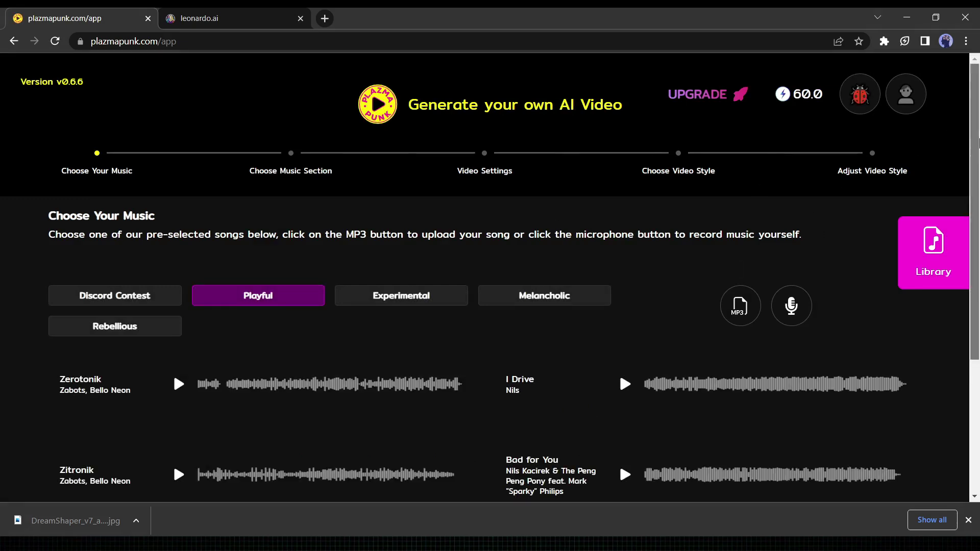
scroll(978, 188, "down", 1)
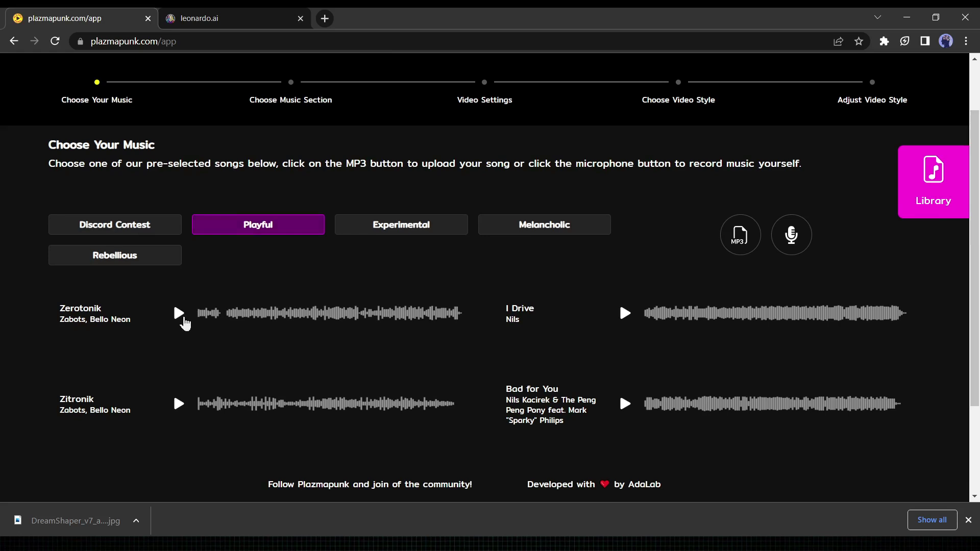
Preview the Playful tracks Zerotonik, I Drive and Bad for You
left_click(182, 318)
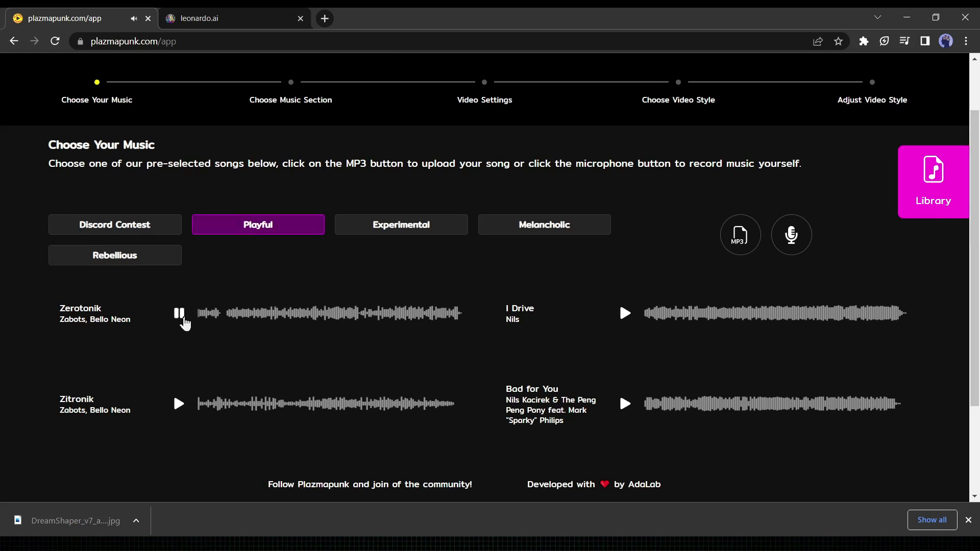
left_click(184, 323)
left_click(625, 314)
left_click(625, 315)
left_click(626, 409)
left_click(627, 410)
Browse the Discord Contest, Experimental, Melancholic and Rebellious song categories
left_click(153, 230)
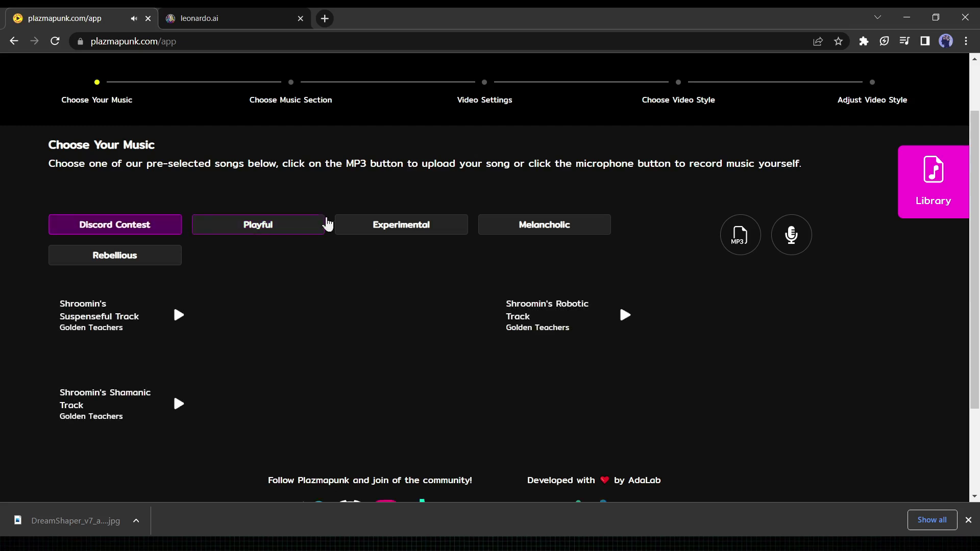
left_click(413, 235)
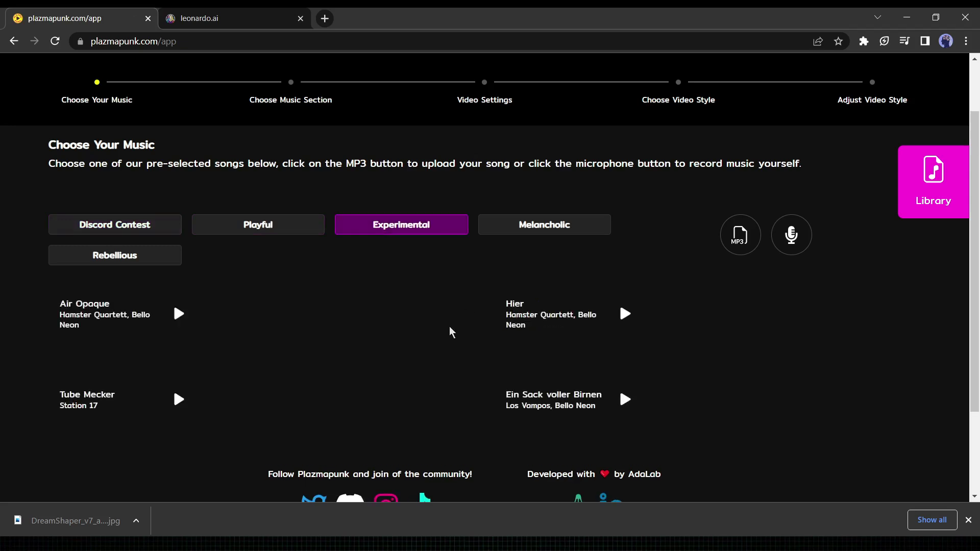
left_click(551, 239)
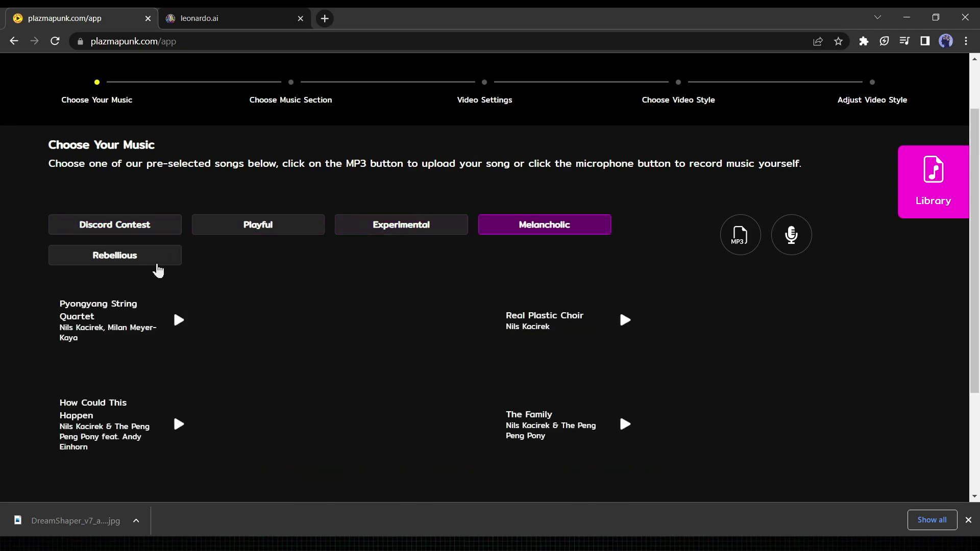
left_click(157, 264)
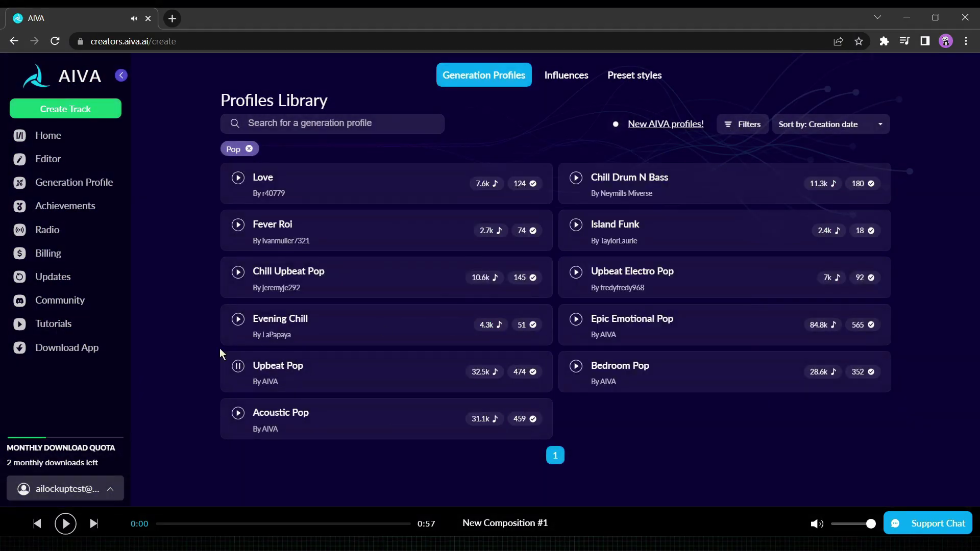
Create default tracks from AIVA's Upbeat Pop profile and play New Compositions #2, #3 and #5
left_click(497, 371)
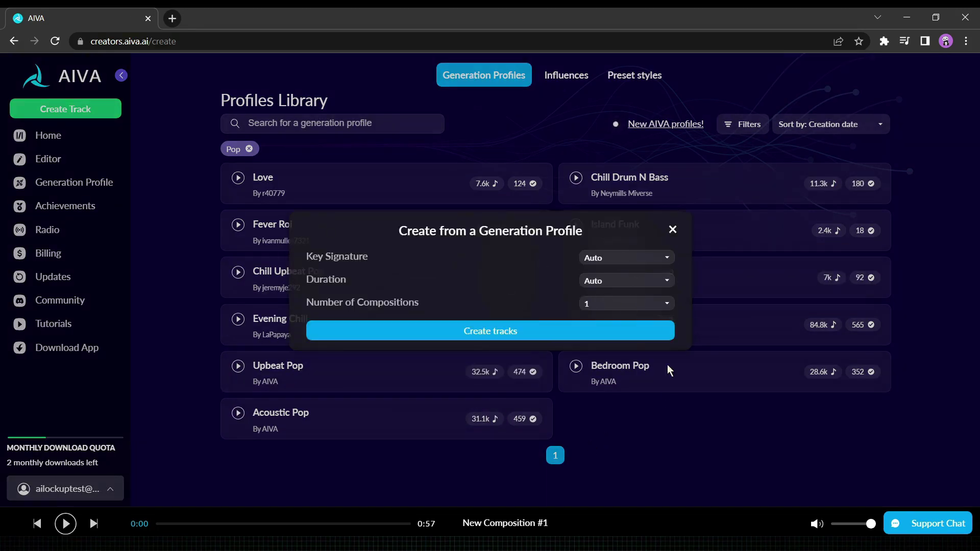
left_click(508, 331)
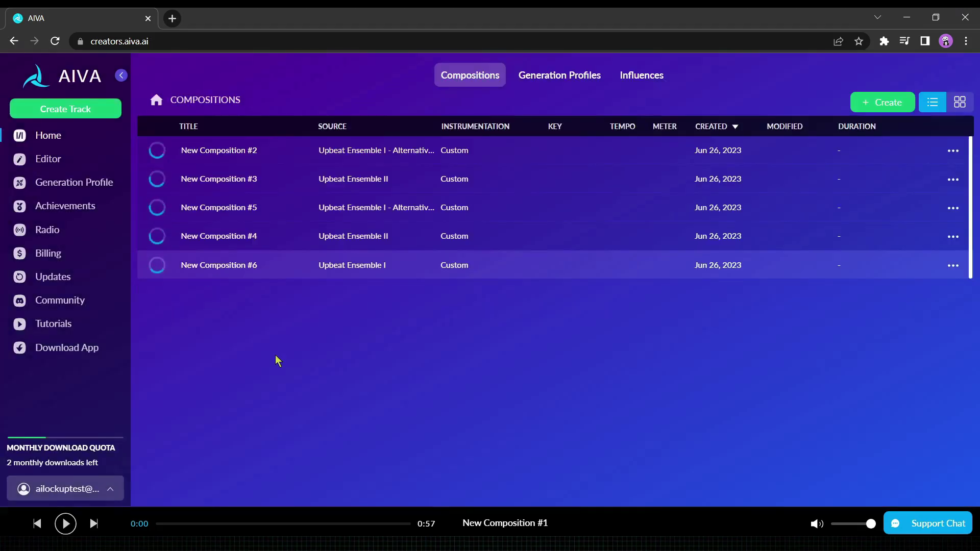
left_click(158, 151)
left_click(157, 178)
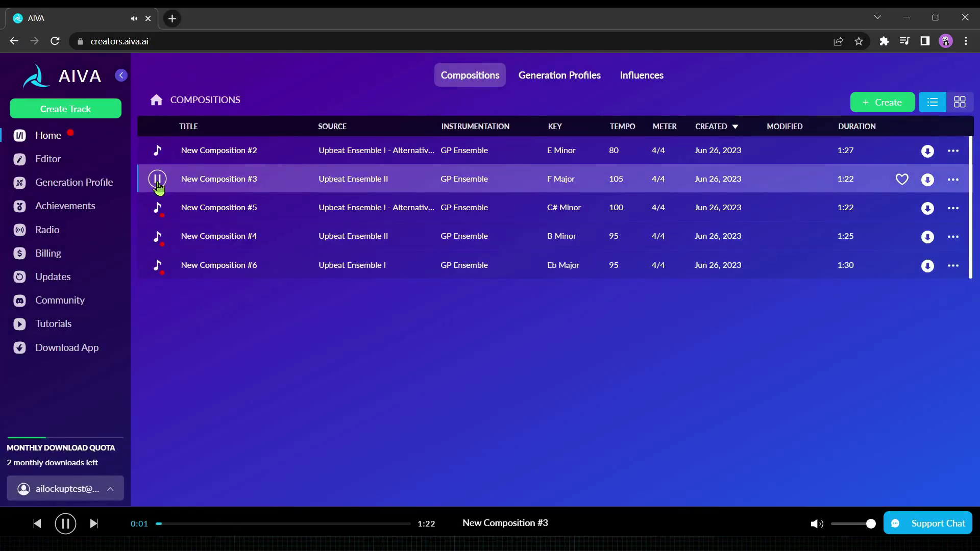
left_click(157, 208)
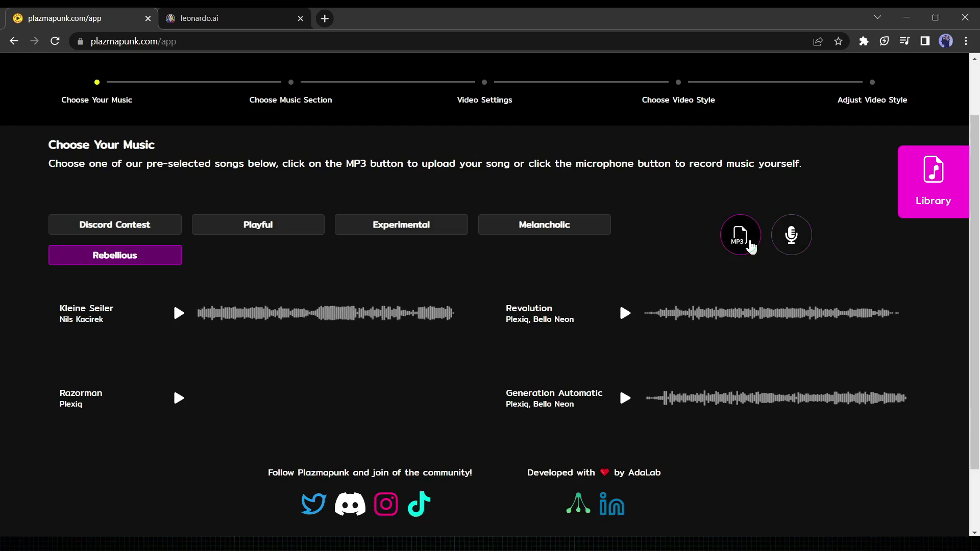
Upload the song file My Way.mp3
left_click(739, 236)
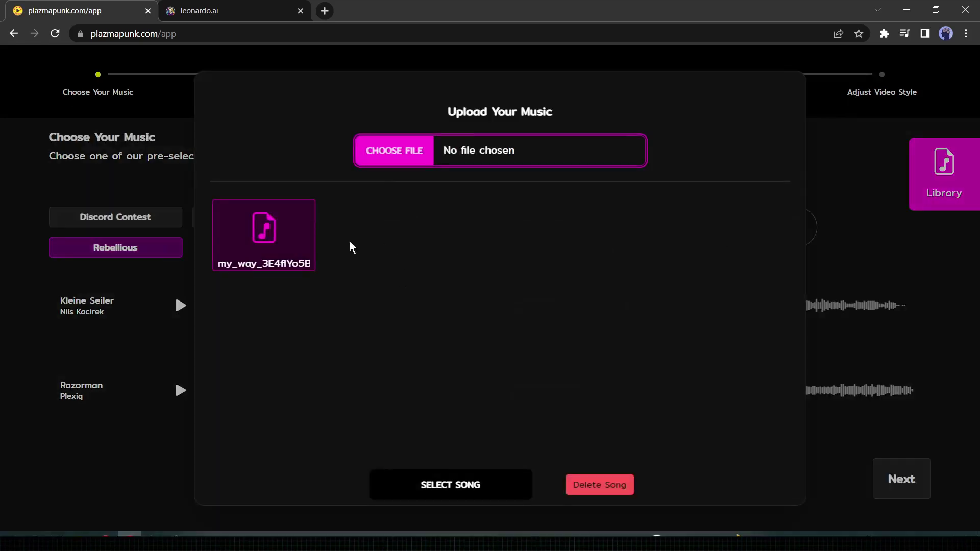
left_click(407, 156)
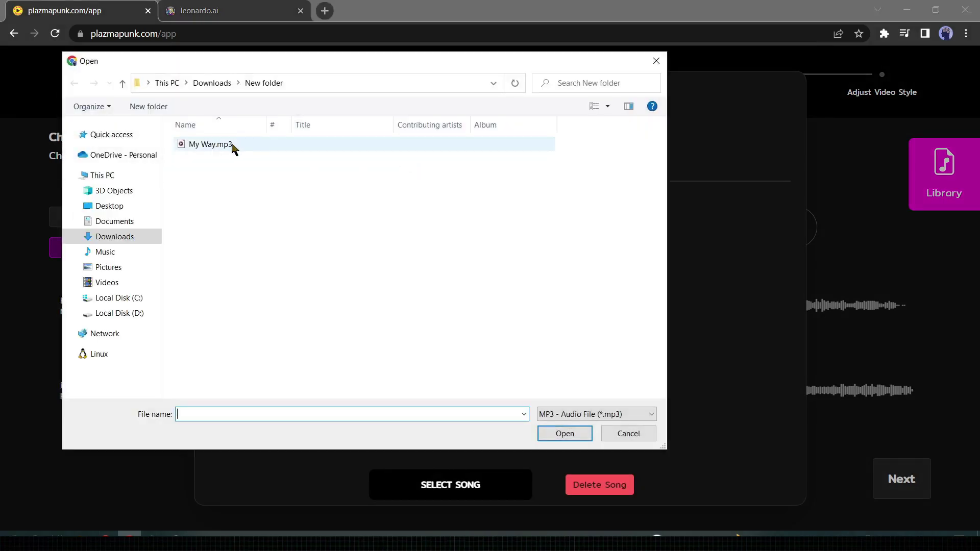
double_click(232, 144)
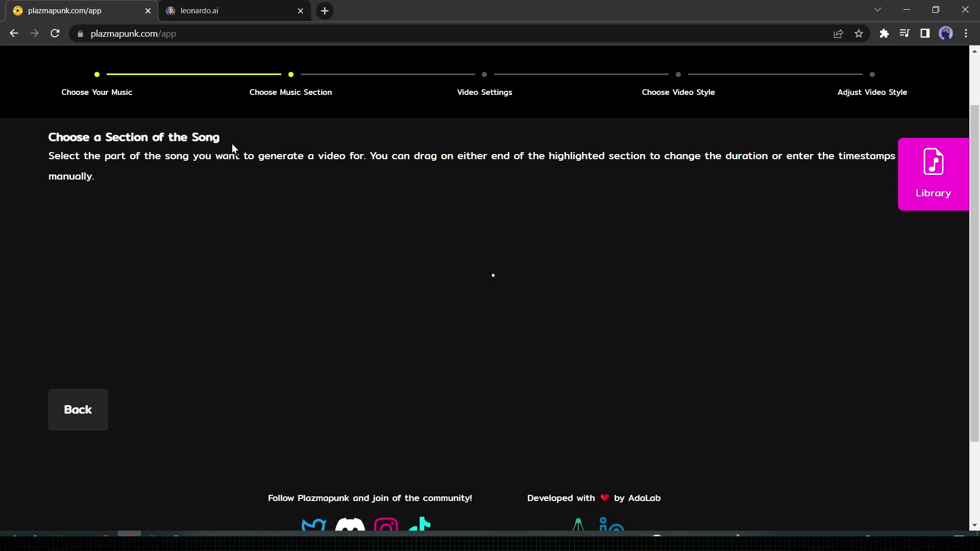
Preview the song and set its video section to 0:00–1:00
left_click_drag(129, 245, 335, 246)
left_click(55, 257)
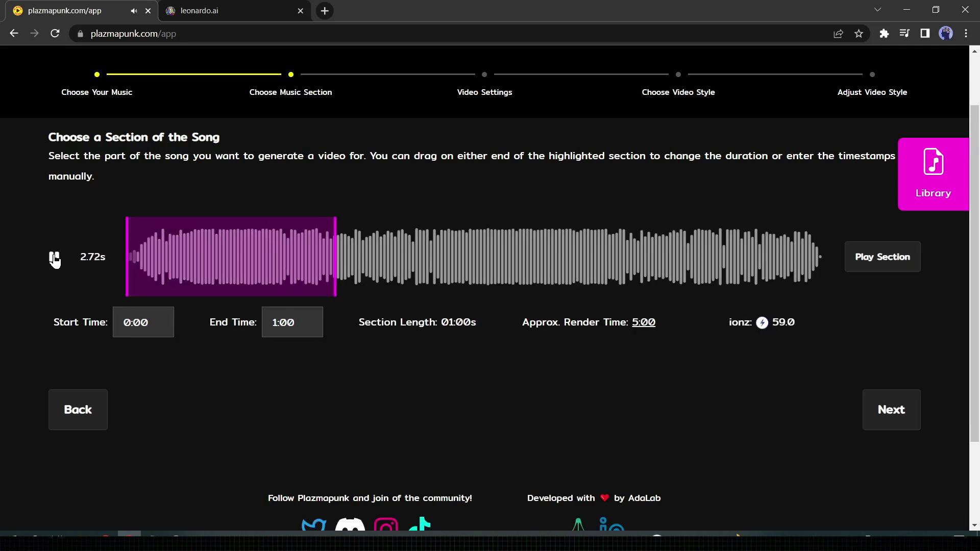
left_click_drag(128, 264, 126, 257)
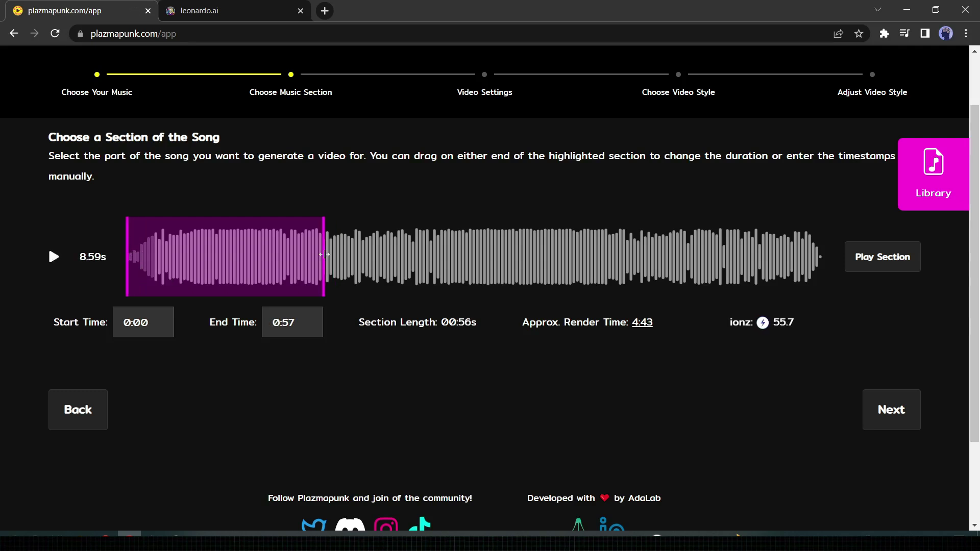
left_click_drag(324, 256, 335, 257)
left_click(460, 321)
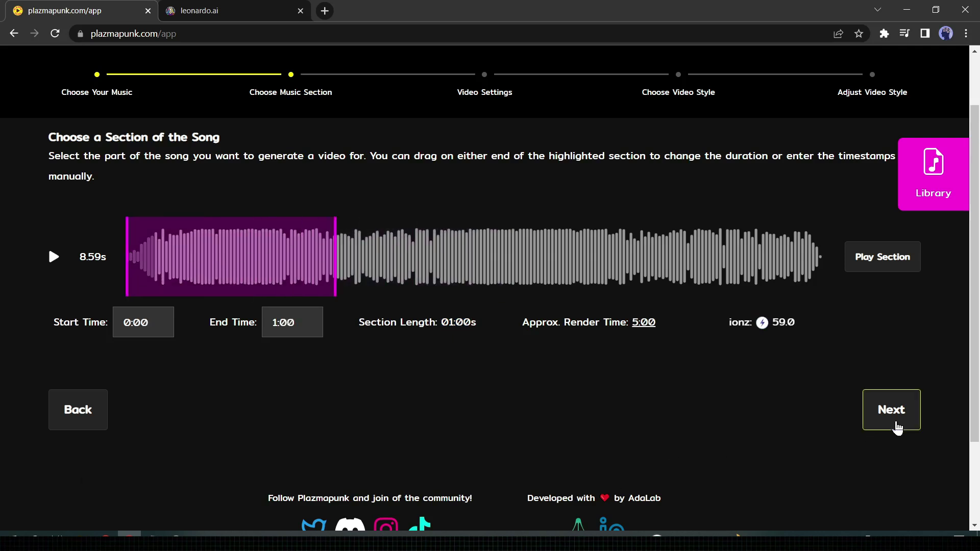
left_click(895, 426)
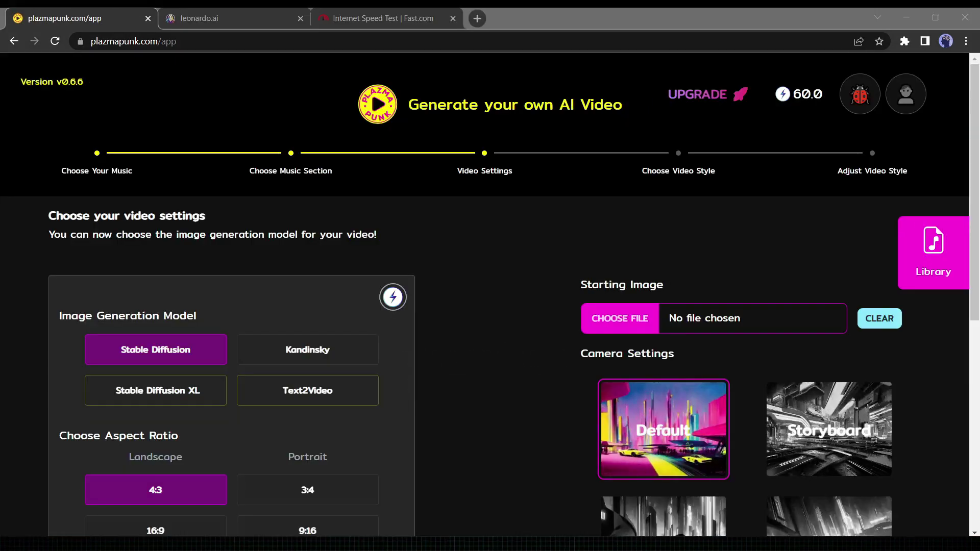
scroll(978, 211, "down", 1)
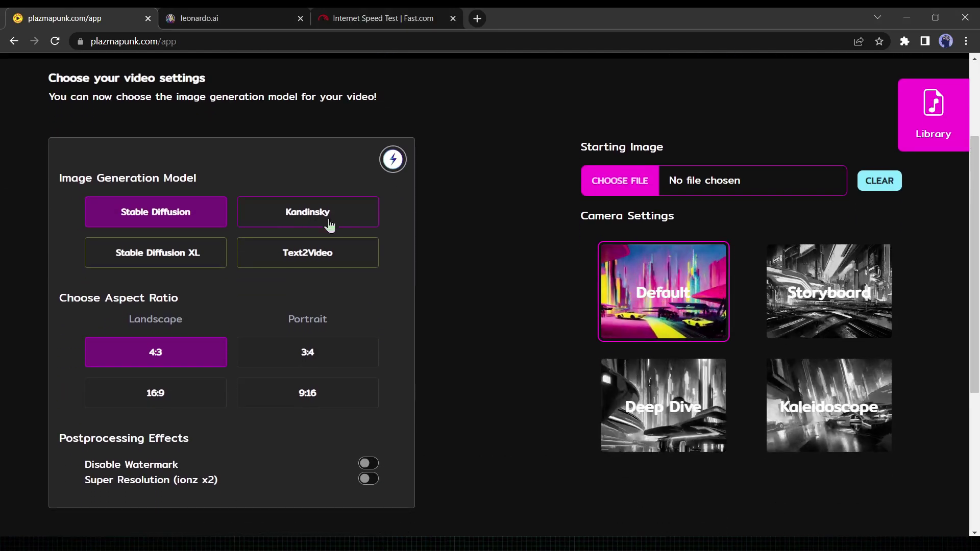
Choose the Stable Diffusion model, 16:9 landscape aspect ratio and Storyboard camera effect
left_click(307, 214)
left_click(179, 208)
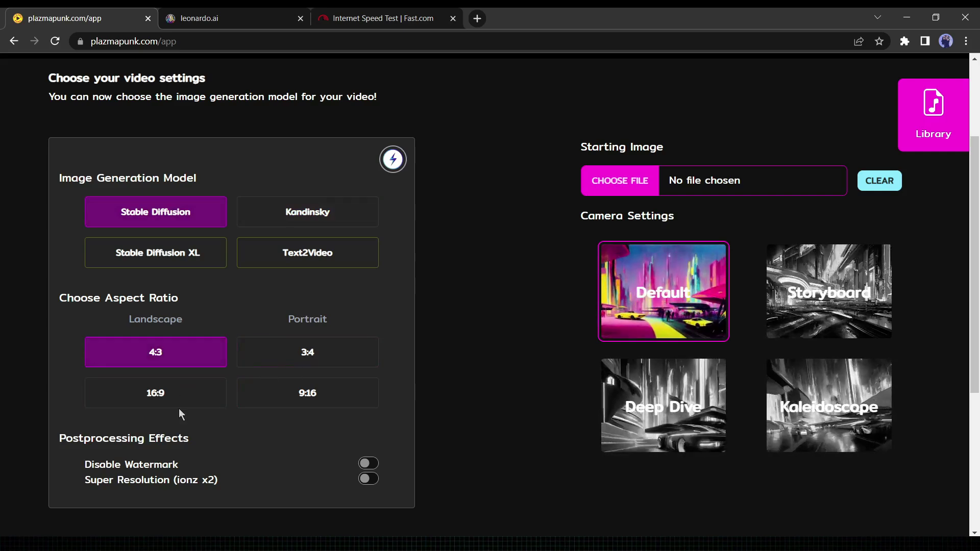
left_click(169, 395)
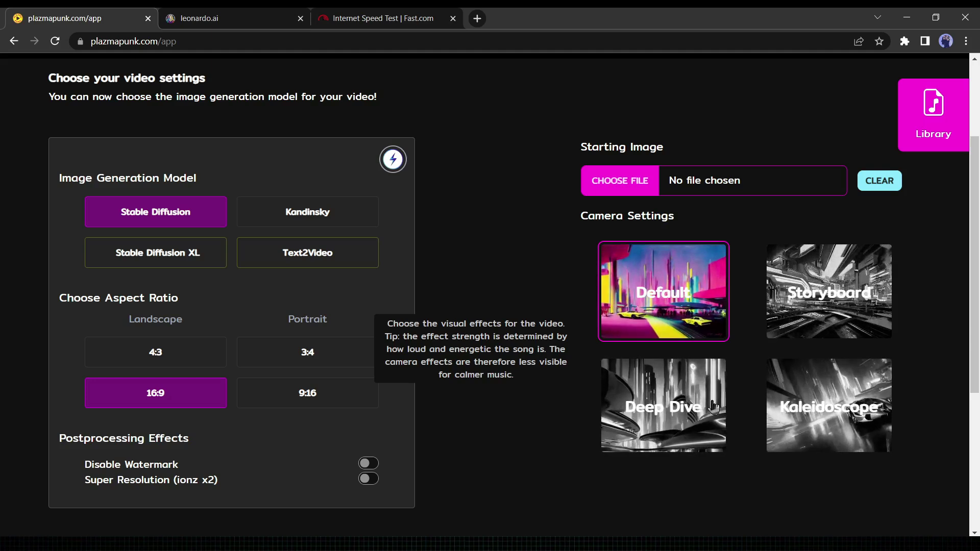
left_click(779, 321)
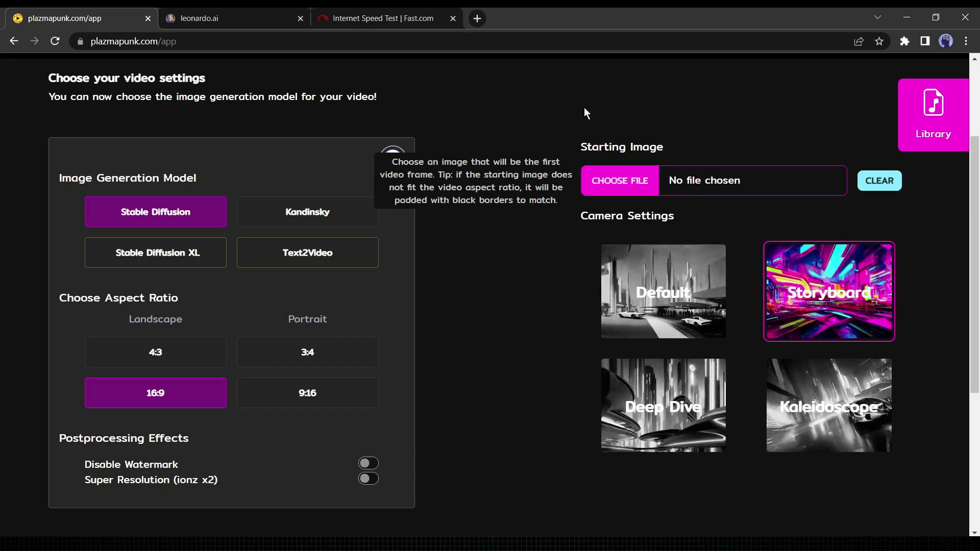
Enlarge the first Leonardo.ai singer image and request its Unzoom (BETA) version
key("ctrl+Tab")
scroll(739, 184, "down", 5)
scroll(738, 185, "down", 1)
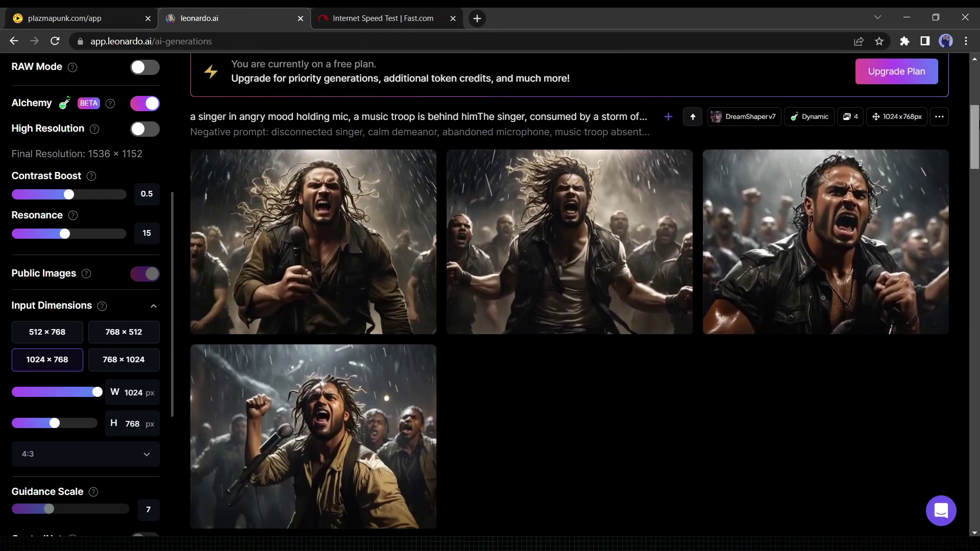
scroll(342, 177, "down", 1)
mouse_move(314, 243)
left_click(341, 177)
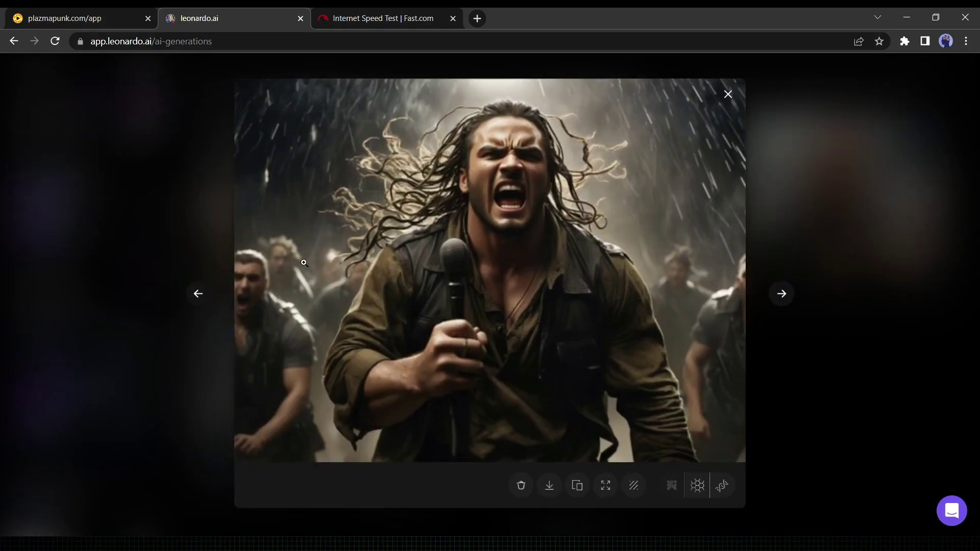
left_click(605, 486)
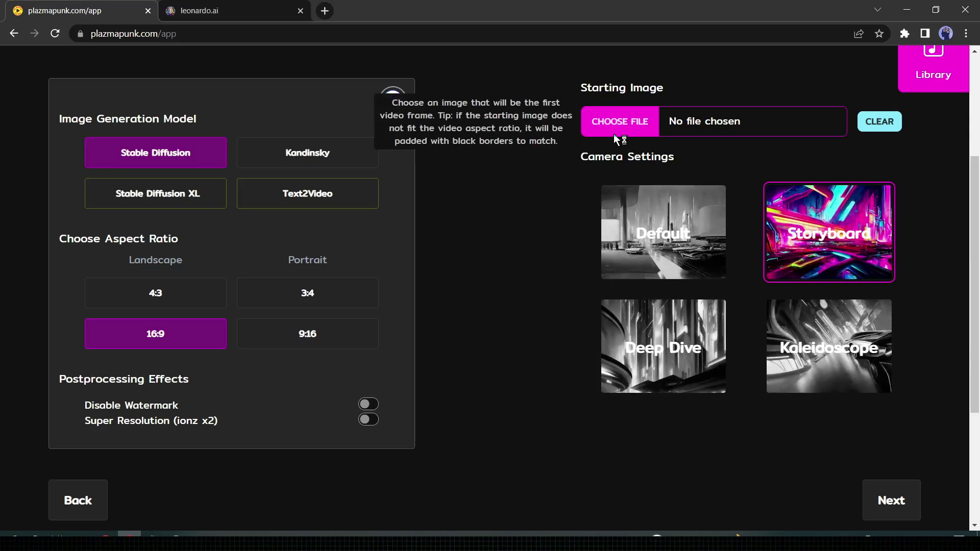
left_click(613, 134)
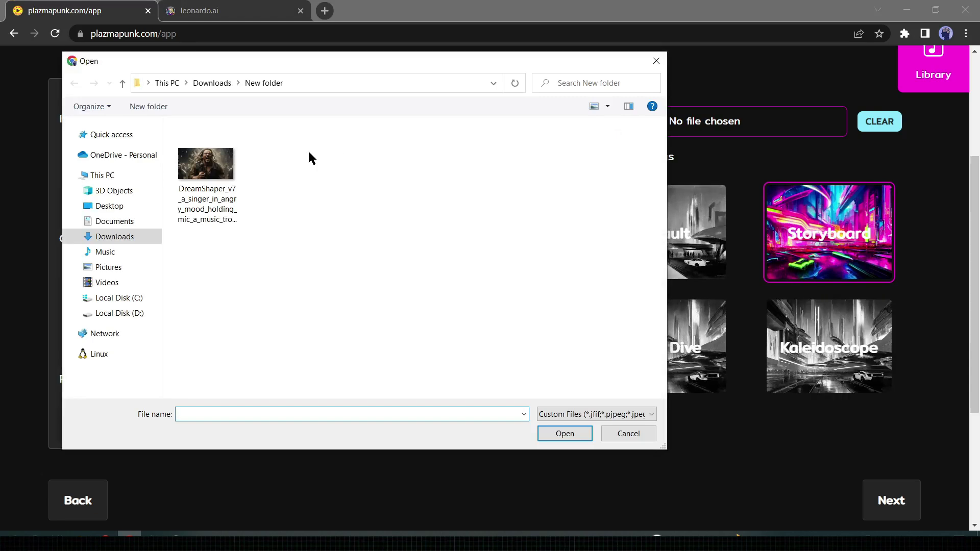
Set the DreamShaper singer image as starting frame and the city-street masterpiece painting style
double_click(219, 165)
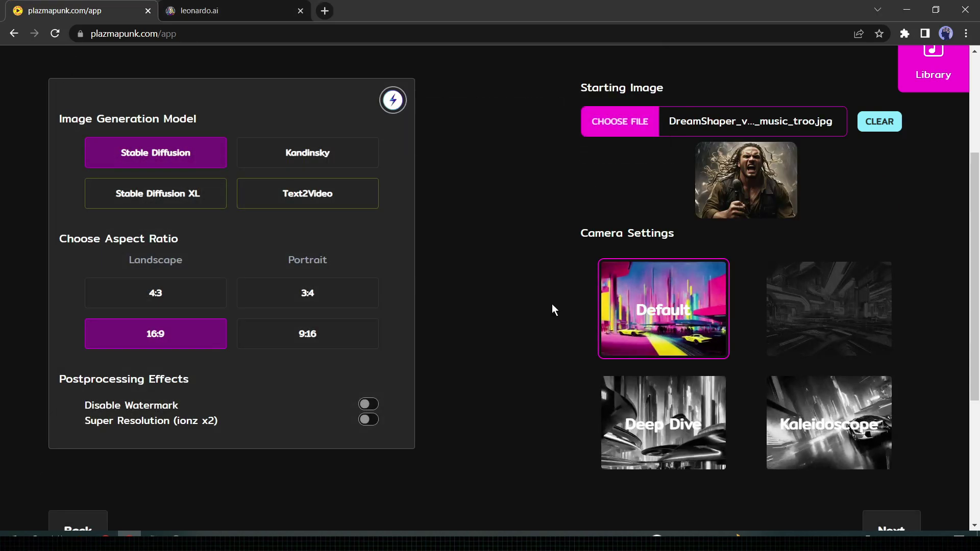
left_click_drag(975, 218, 977, 314)
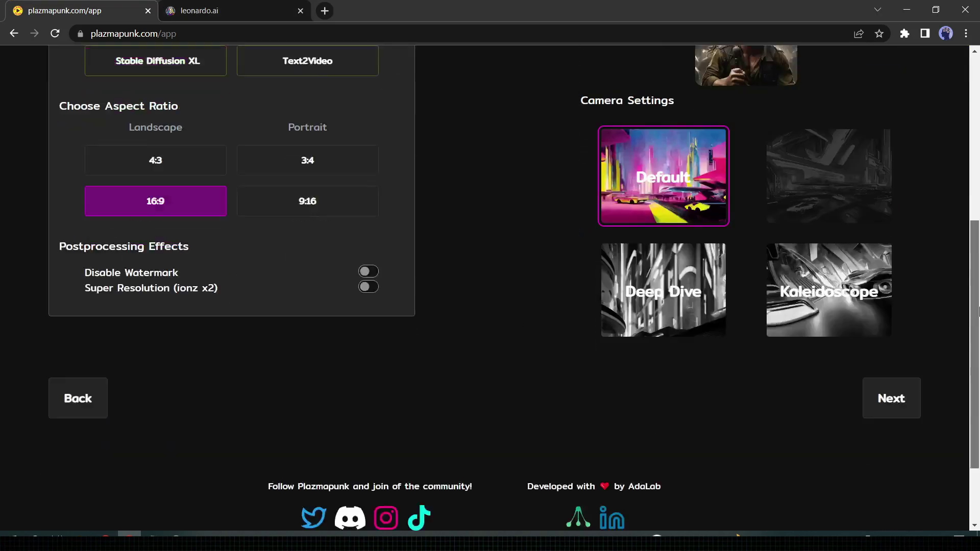
left_click(890, 345)
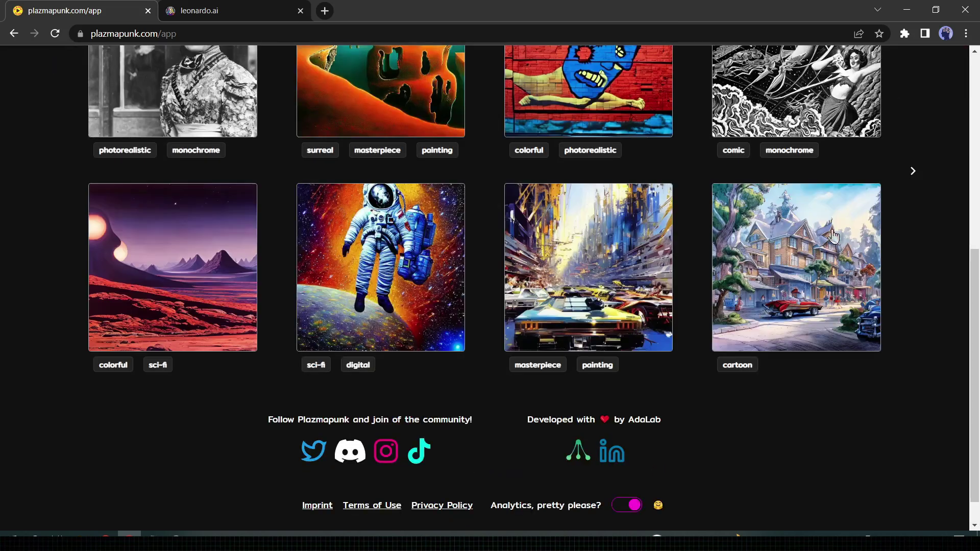
scroll(962, 197, "down", 2)
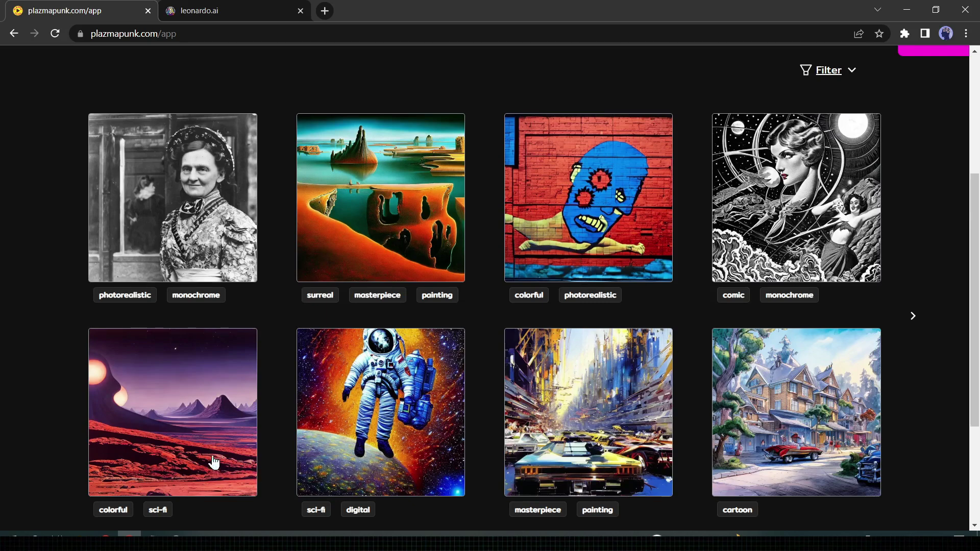
left_click(912, 318)
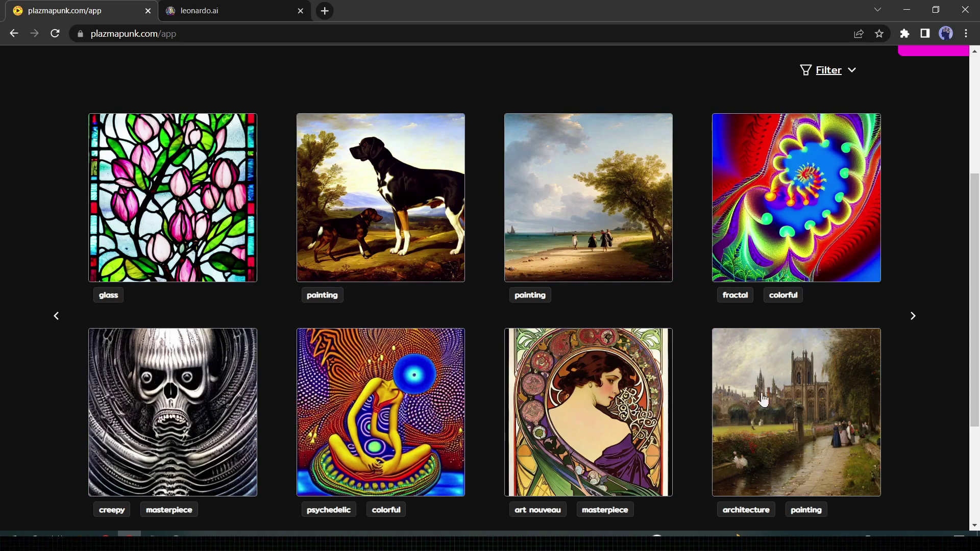
left_click(918, 320)
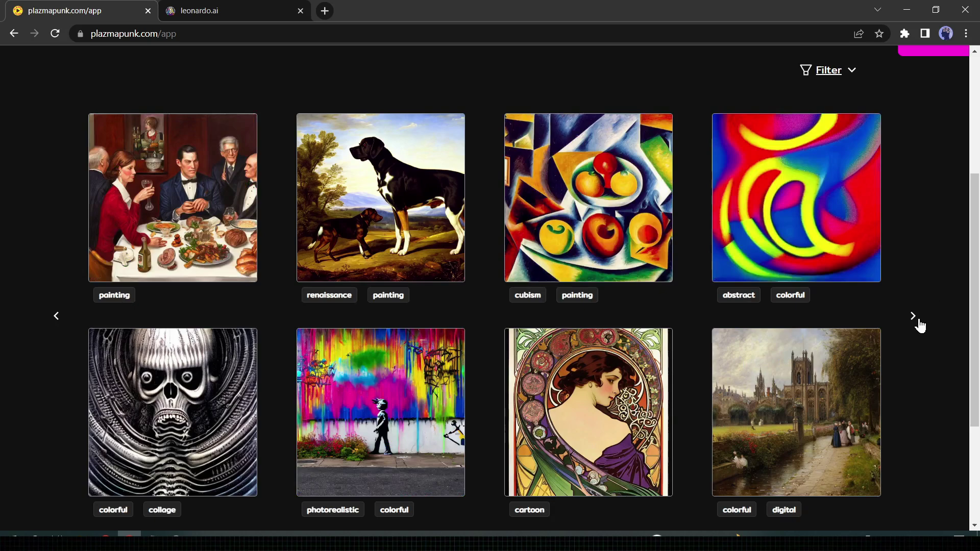
left_click(918, 322)
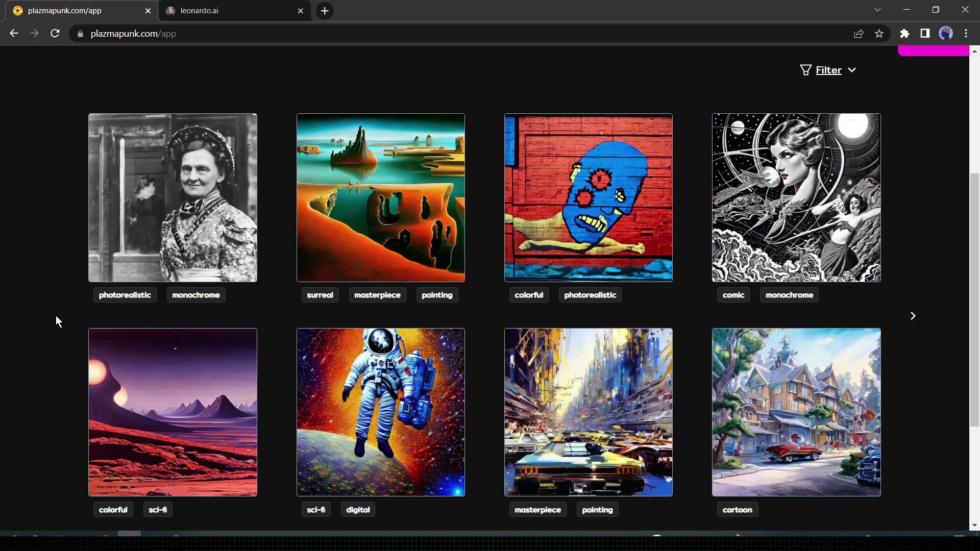
left_click(621, 428)
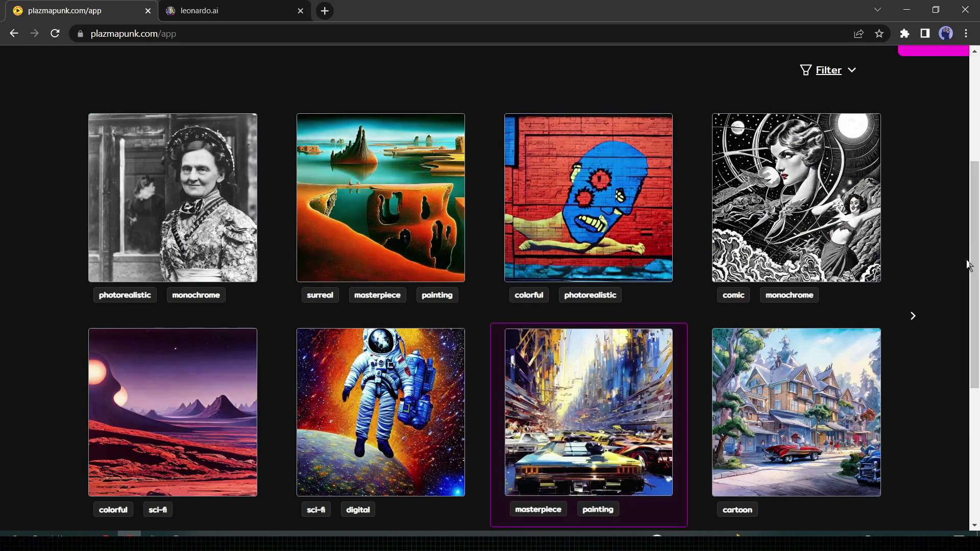
scroll(967, 266, "down", 3)
left_click(888, 345)
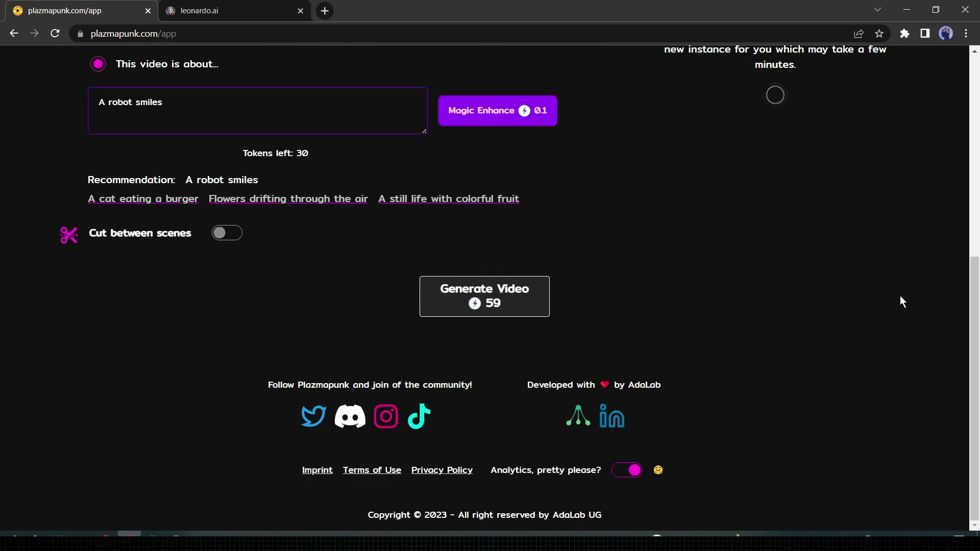
scroll(941, 229, "up", 1)
scroll(962, 170, "up", 2)
scroll(963, 146, "up", 1)
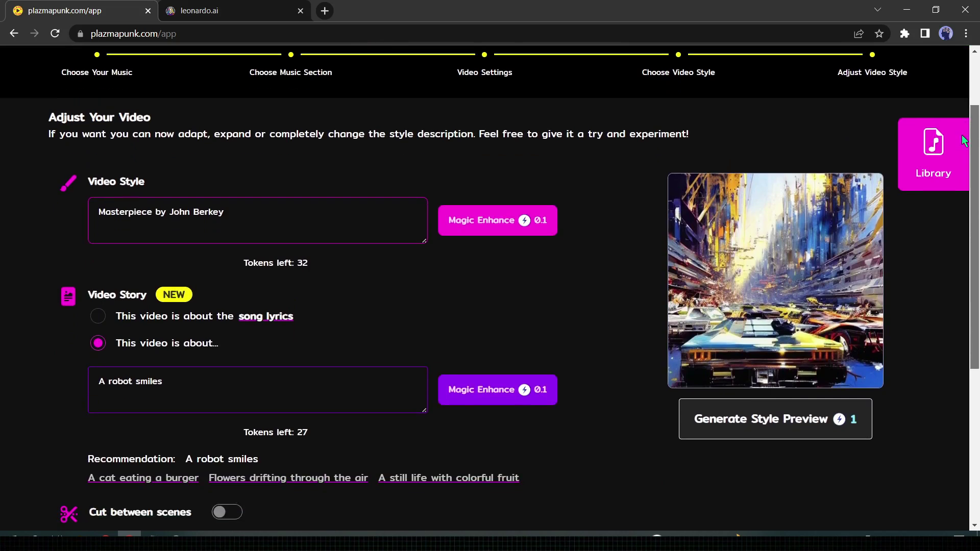
scroll(962, 142, "up", 1)
scroll(965, 144, "down", 1)
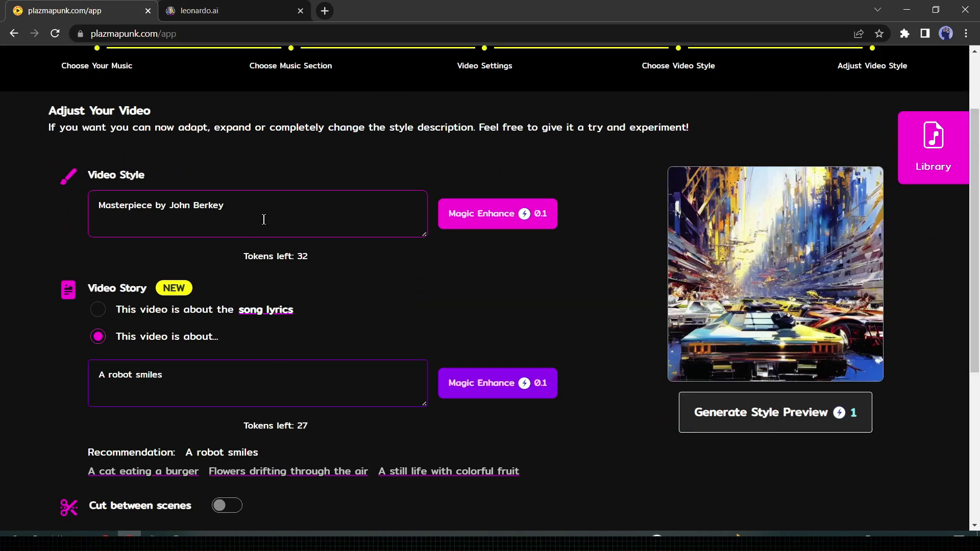
Magic Enhance the video style description and make the story follow the song lyrics
left_click(223, 211)
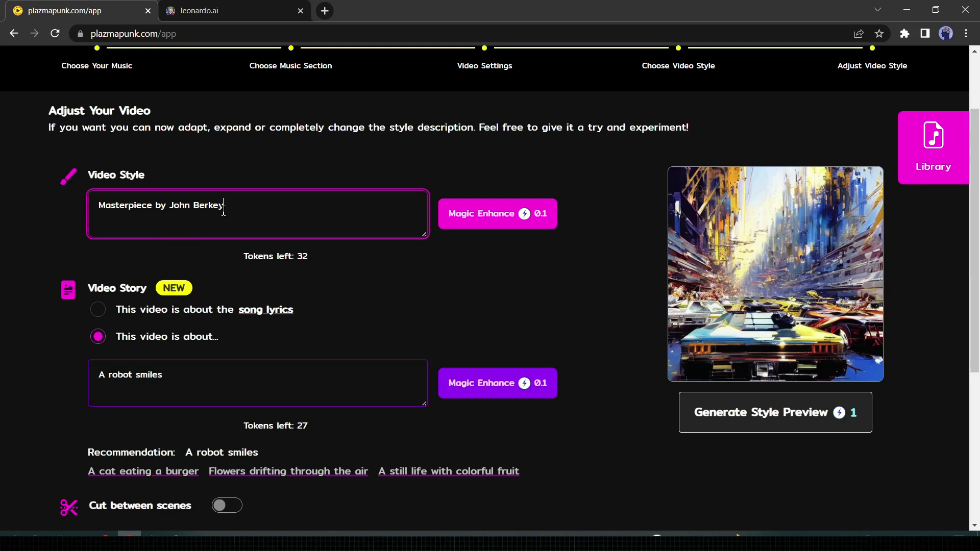
left_click(525, 224)
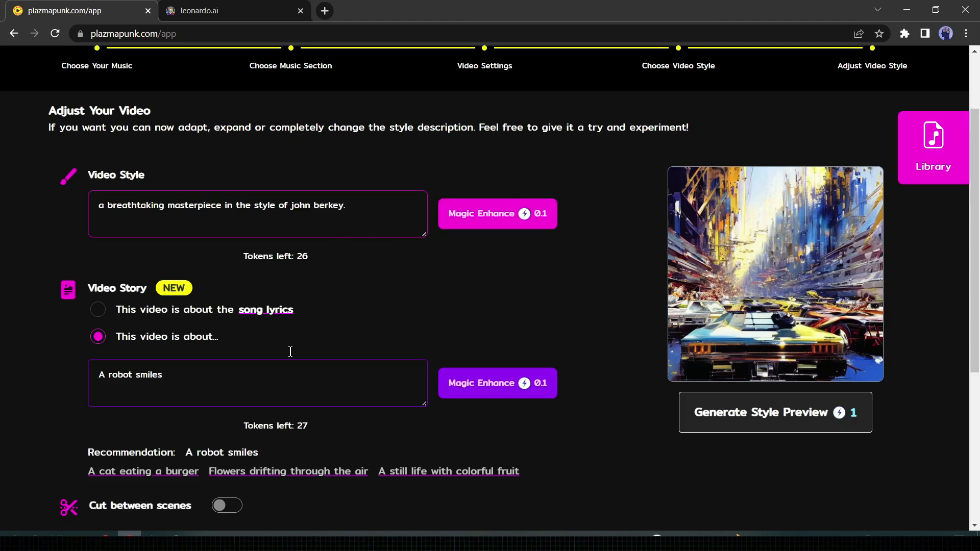
left_click(101, 311)
left_click(99, 339)
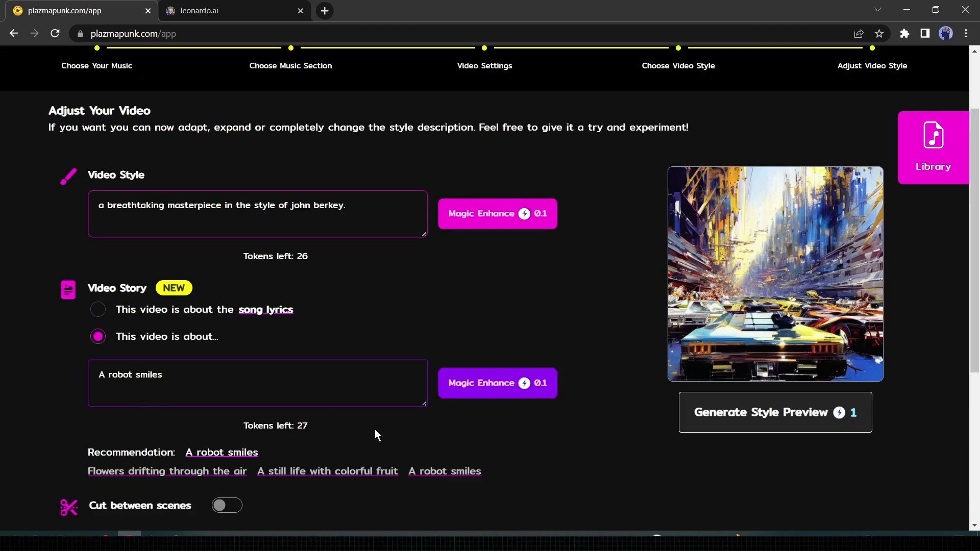
left_click(124, 319)
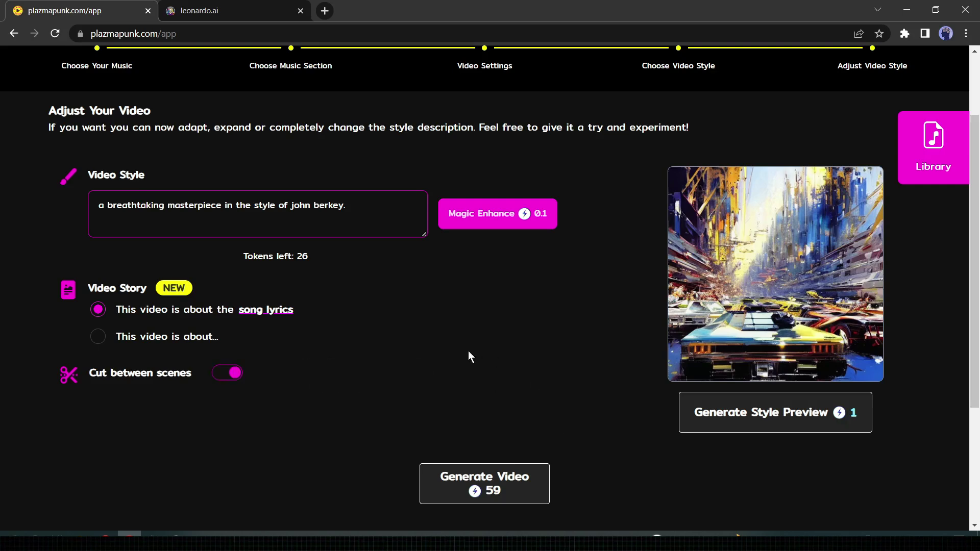
scroll(499, 293, "down", 2)
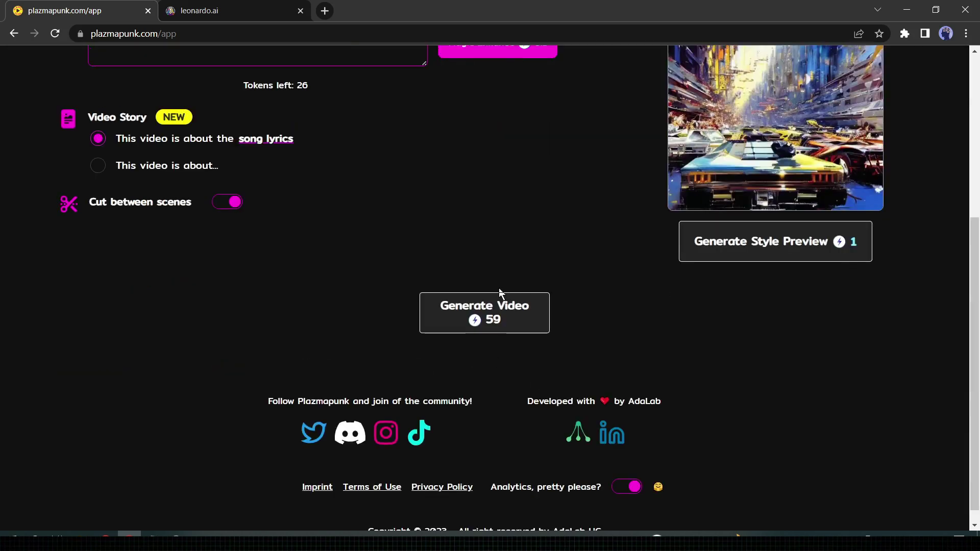
Generate the music video and open it from the 'Your Video is ready!' e-mail
left_click(511, 316)
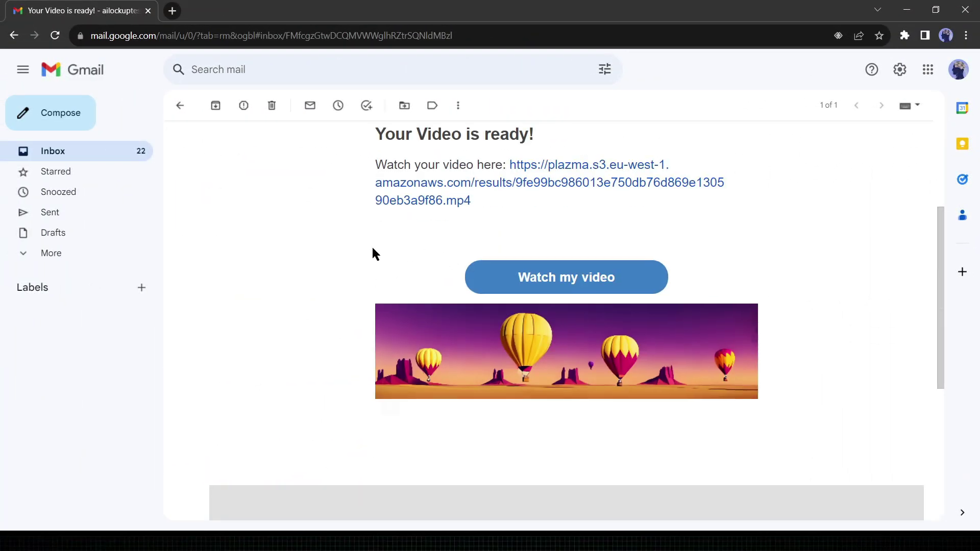
scroll(371, 252, "up", 1)
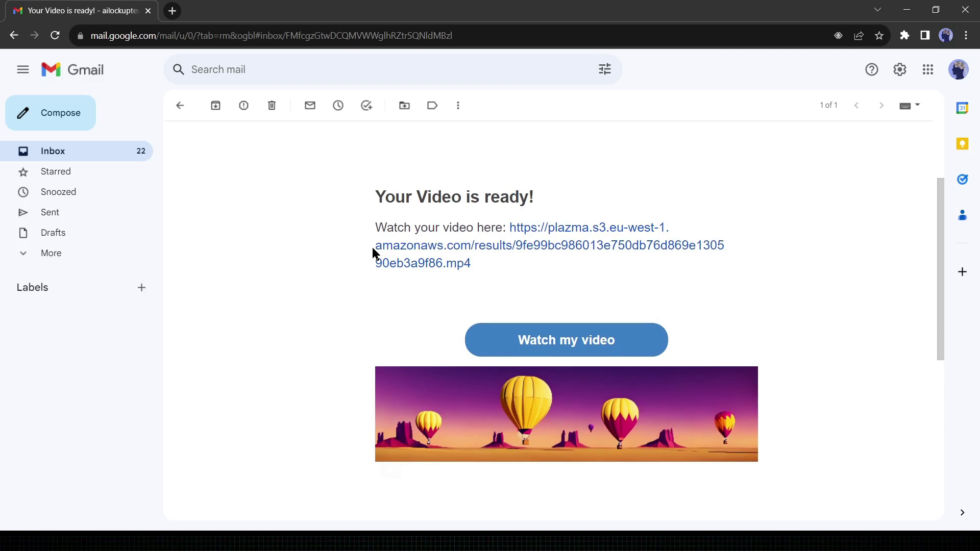
left_click(567, 337)
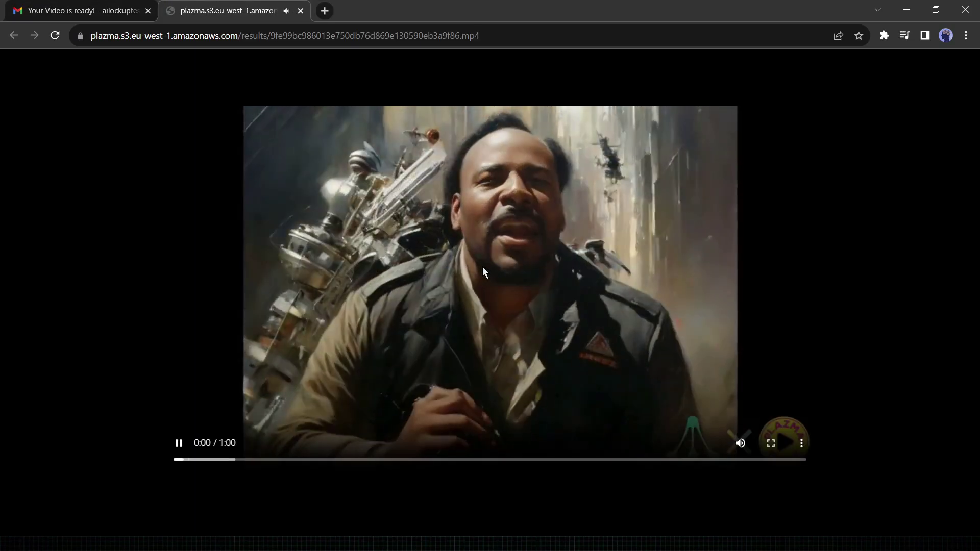